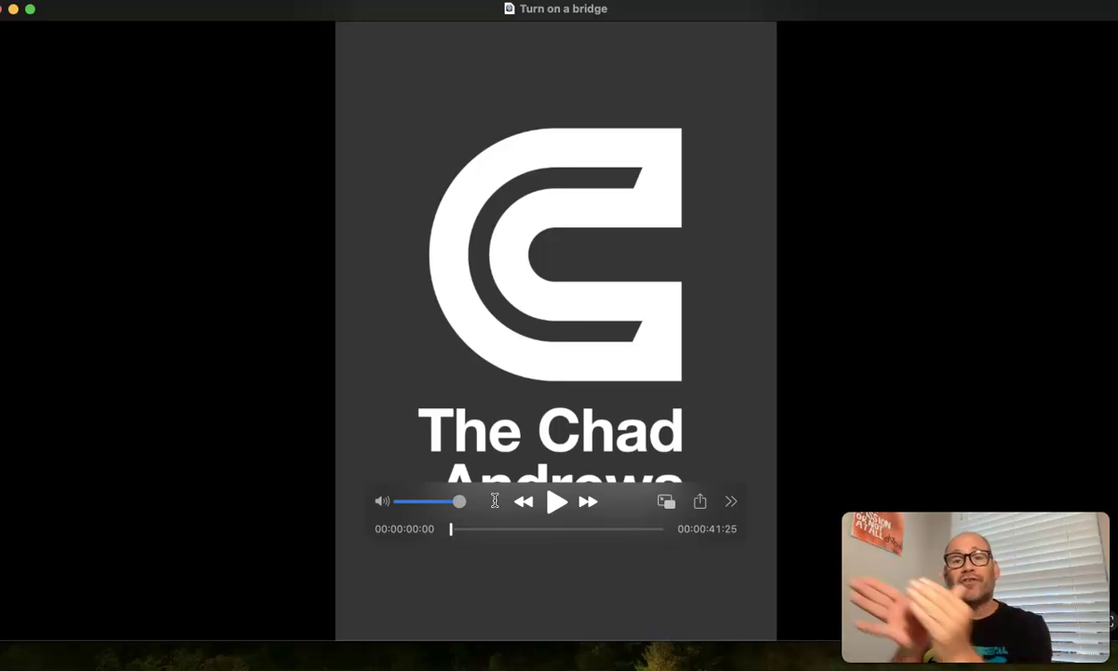
# Move the floating playback controls to the top-left of the window, clear of the picture
pyautogui.moveTo(494, 501); pyautogui.dragTo(119, 332)
pyautogui.moveTo(119, 332); pyautogui.dragTo(120, 135)
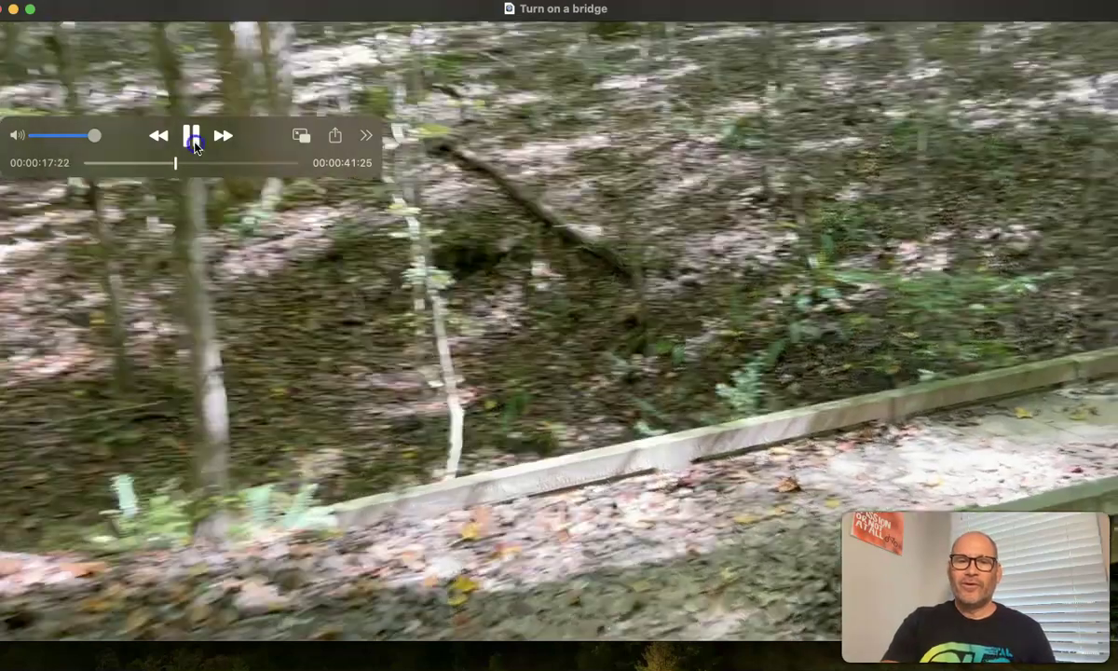
# Pause and resume the trail video, then pause again around 00:00:21
pyautogui.click(194, 137)
pyautogui.click(191, 138)
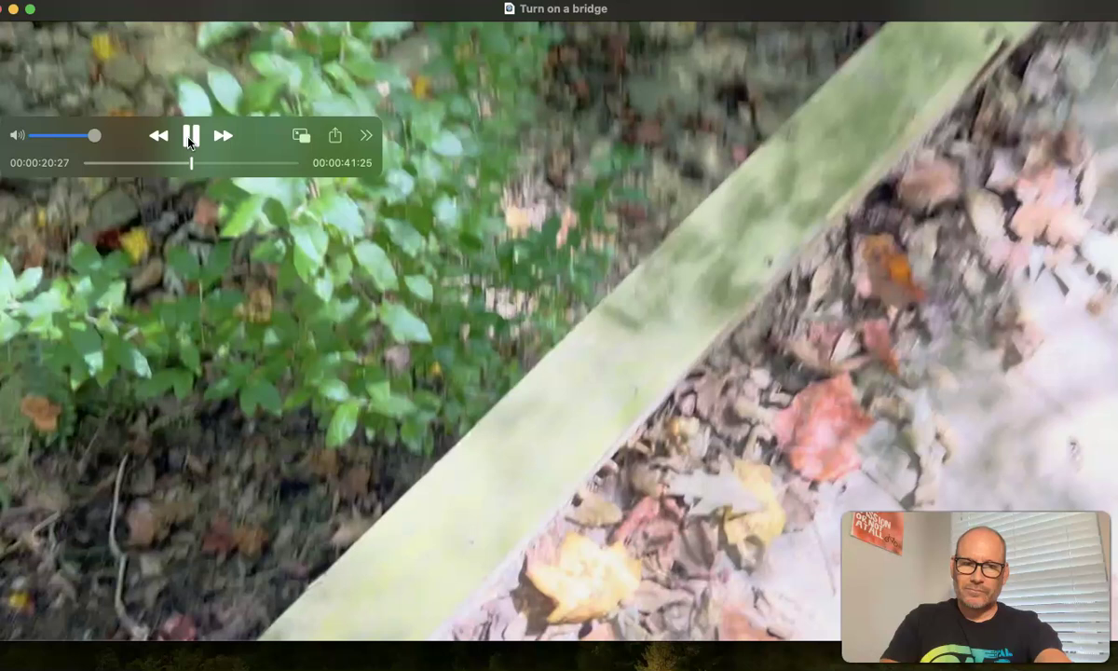
pyautogui.click(190, 138)
# Rewind to 19 s, pause at 22 s on the bridge turn, and draw a red outside-line arc
pyautogui.moveTo(191, 164); pyautogui.dragTo(182, 164)
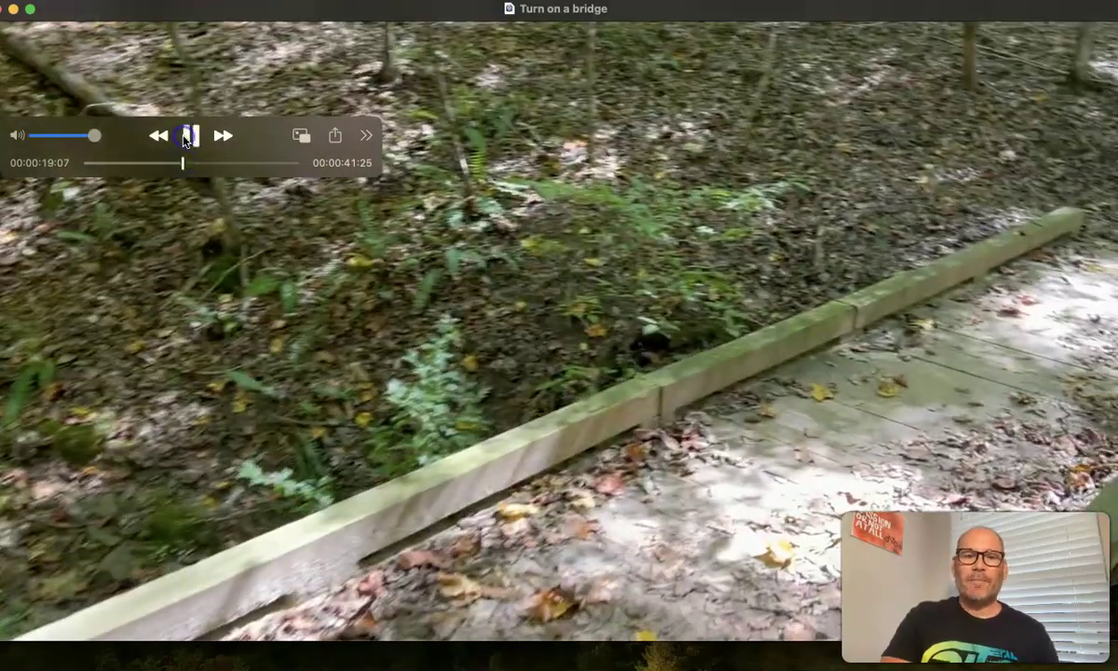
pyautogui.click(189, 137)
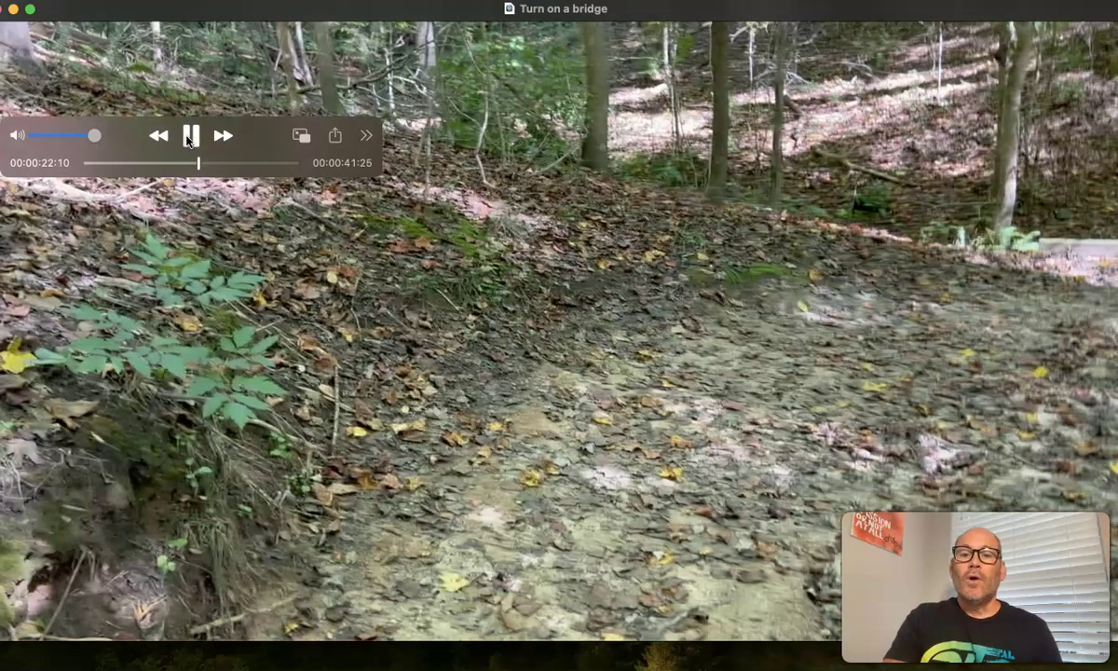
pyautogui.click(189, 136)
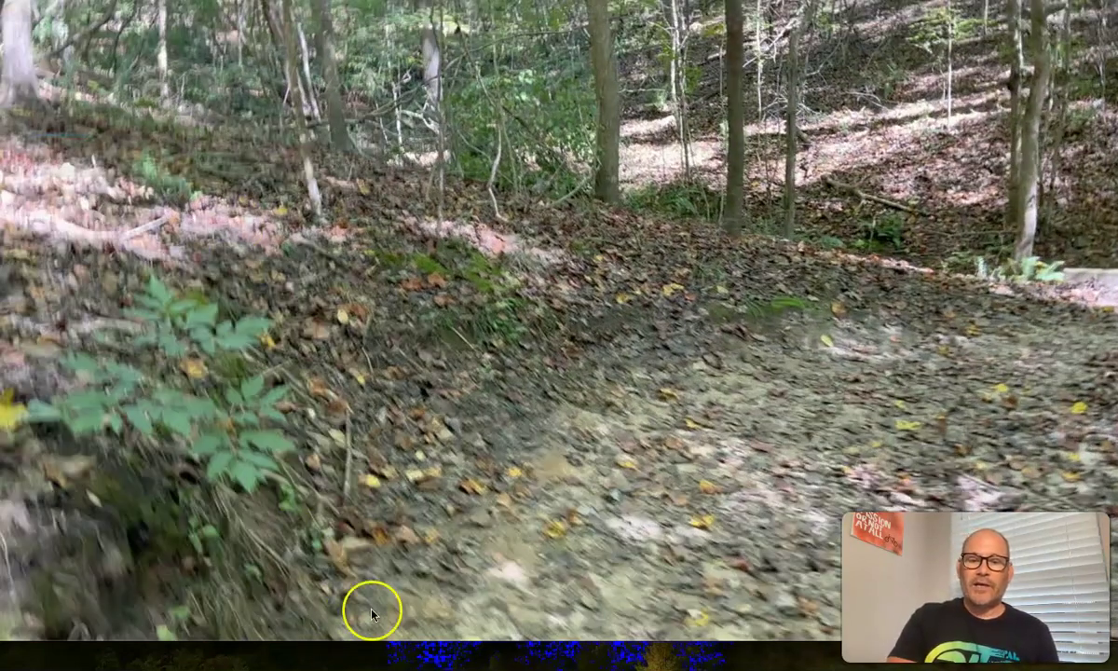
pyautogui.moveTo(412, 589)
pyautogui.mouseDown()
pyautogui.moveTo(422, 565)
pyautogui.moveTo(414, 573)
pyautogui.mouseUp()
pyautogui.moveTo(416, 569); pyautogui.dragTo(615, 406)
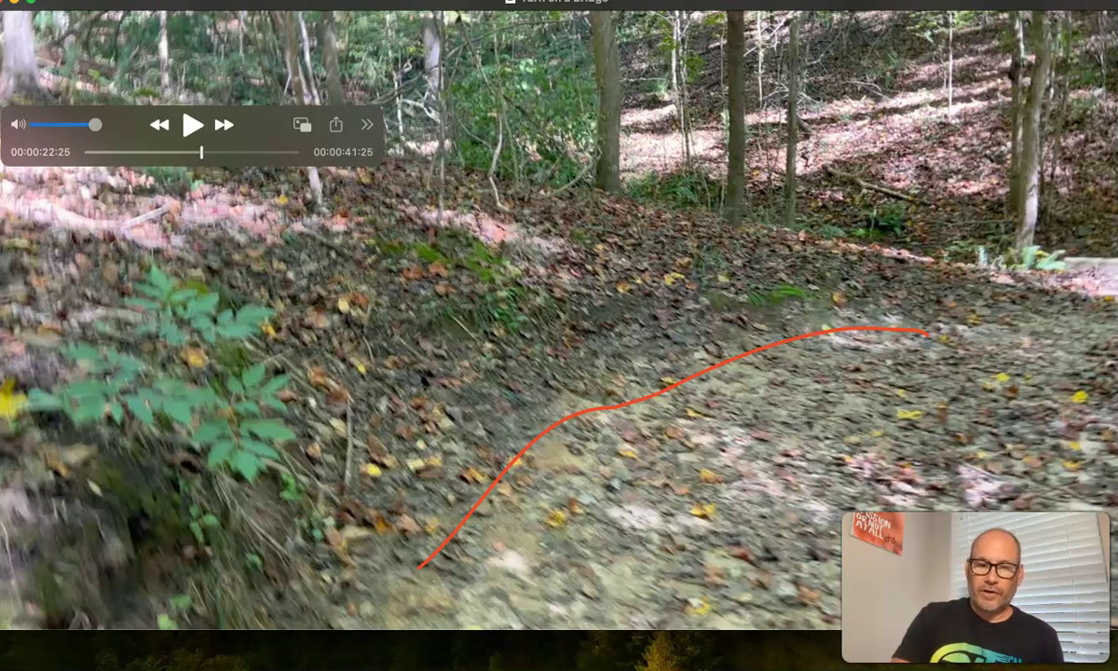